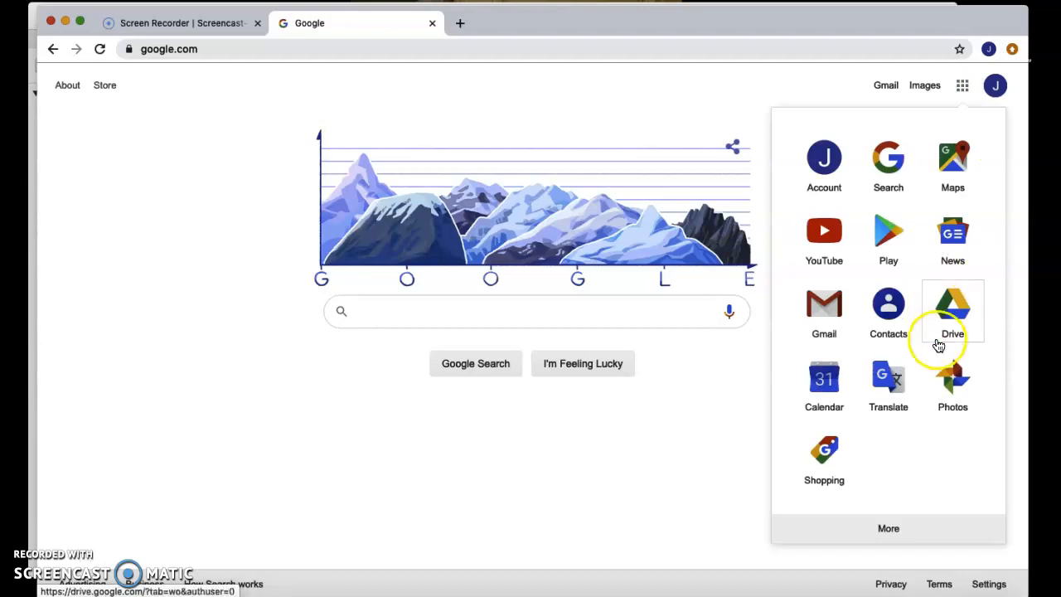
Step: Open Google Drive and create a new Google Drawings file
{"action": "left_click", "coordinate": [952, 324]}
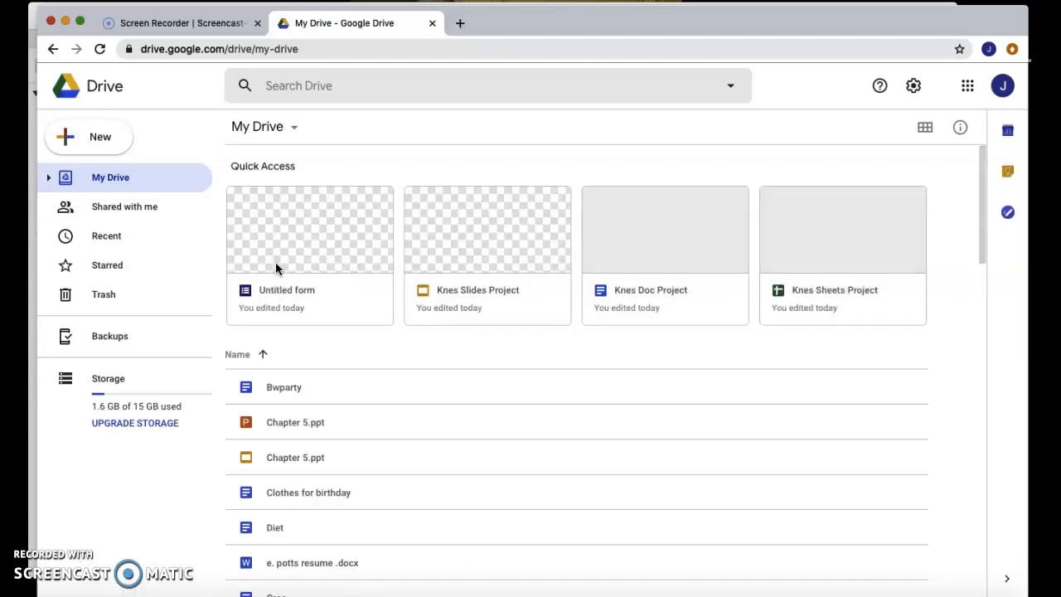
{"action": "left_click", "coordinate": [114, 133]}
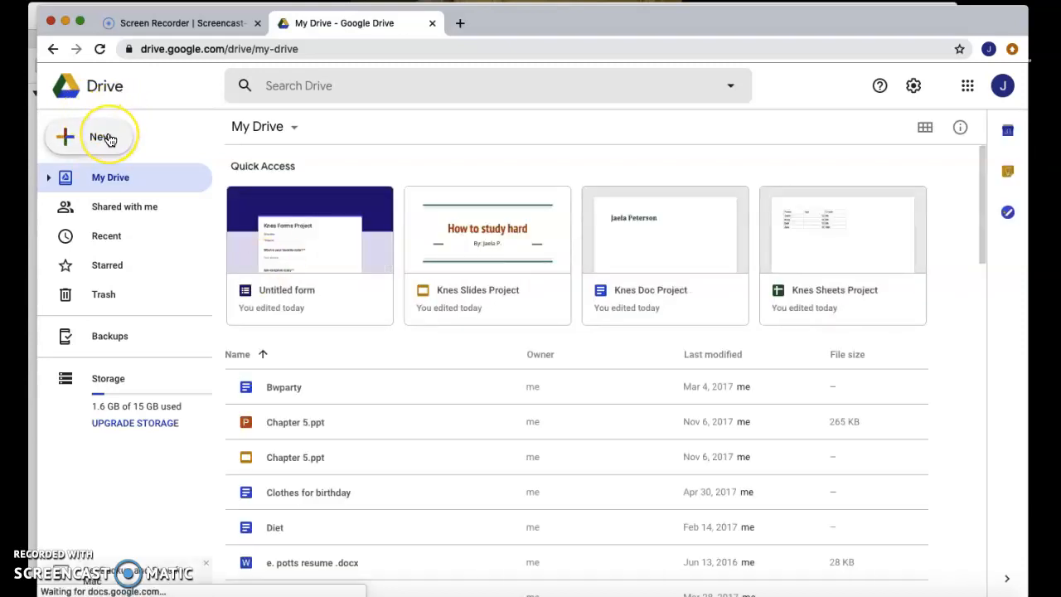
{"action": "left_click", "coordinate": [108, 139]}
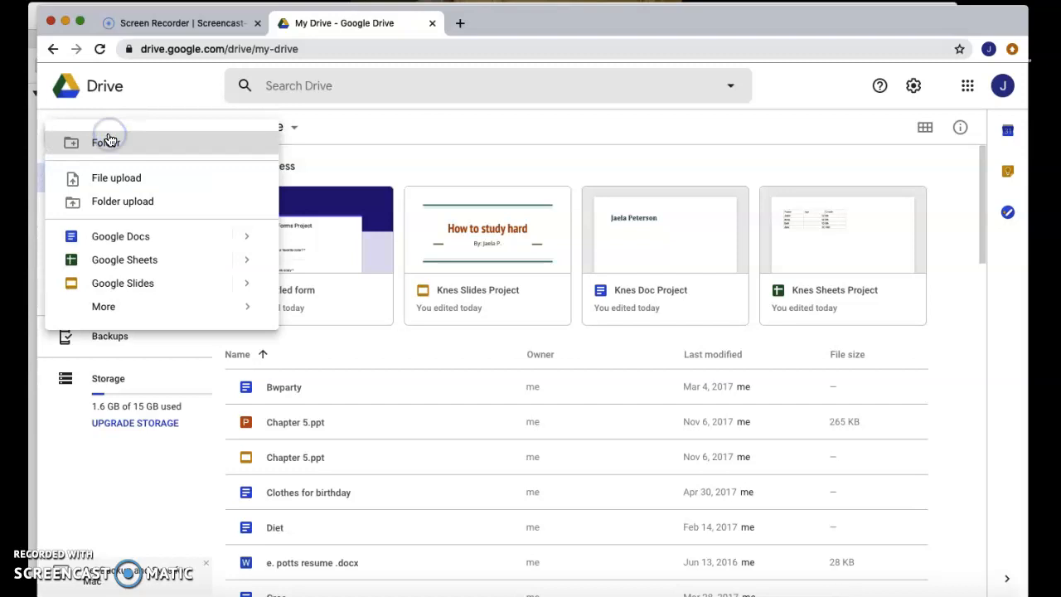
{"action": "left_click", "coordinate": [166, 309]}
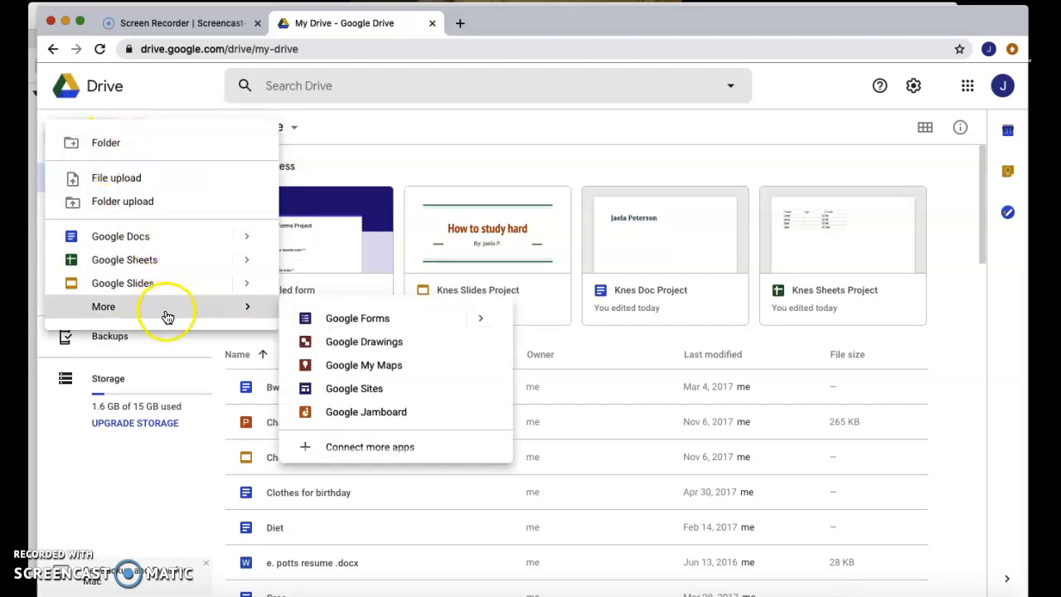
{"action": "left_click", "coordinate": [362, 347]}
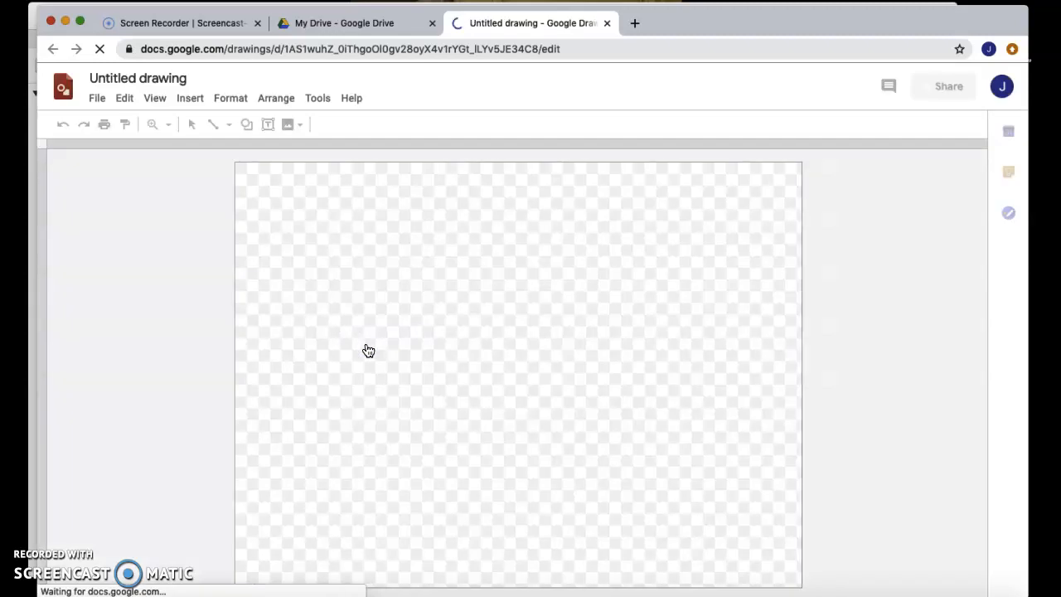
Step: Rename the drawing to Knes Drawing Project
{"action": "left_click", "coordinate": [160, 81]}
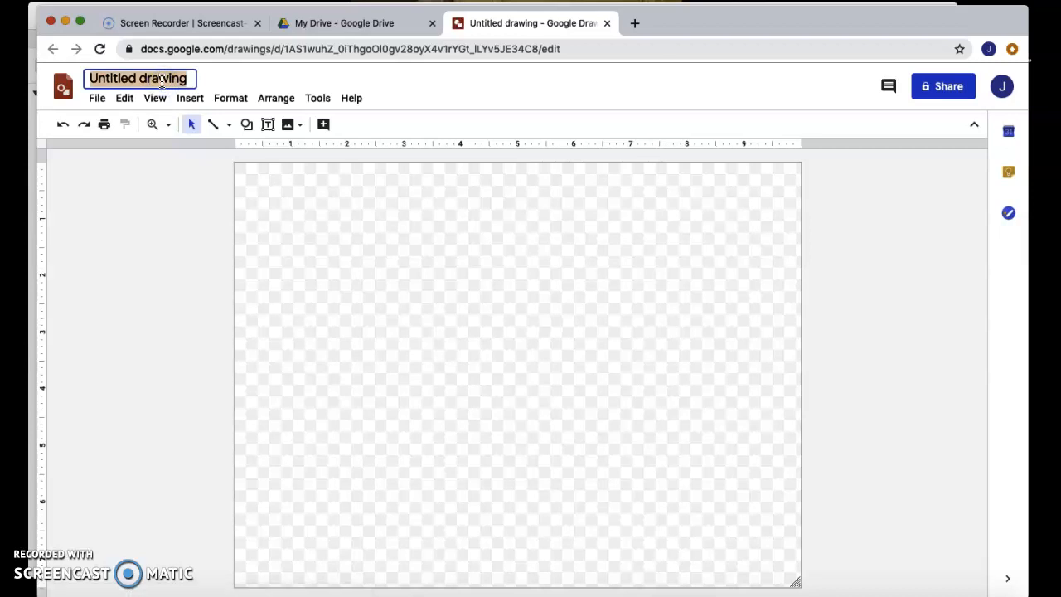
{"action": "type", "text": "Knes"}
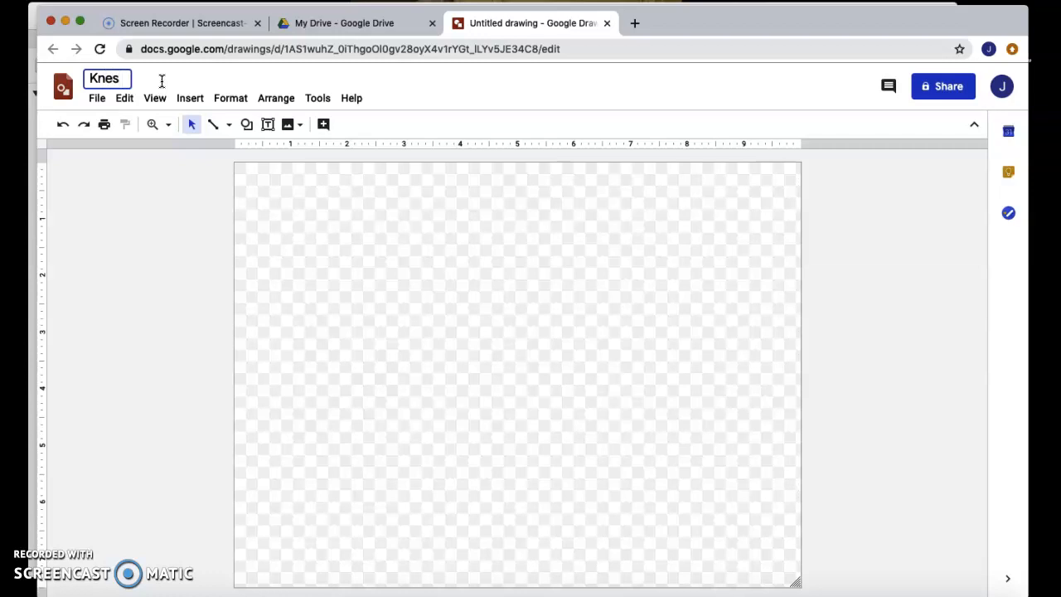
{"action": "type", "text": " Drawing Project"}
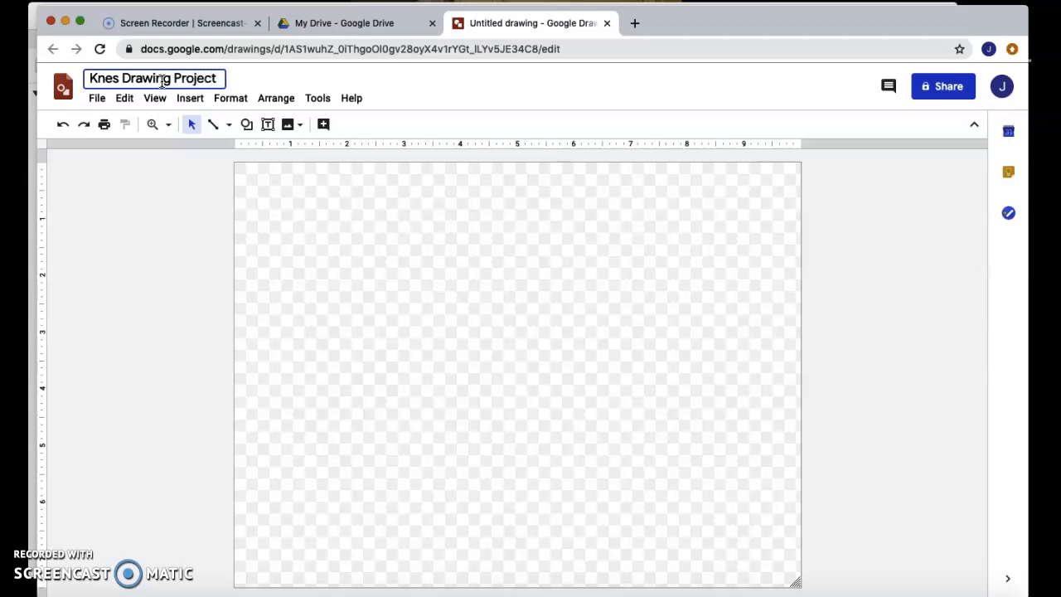
{"action": "left_click", "coordinate": [302, 194]}
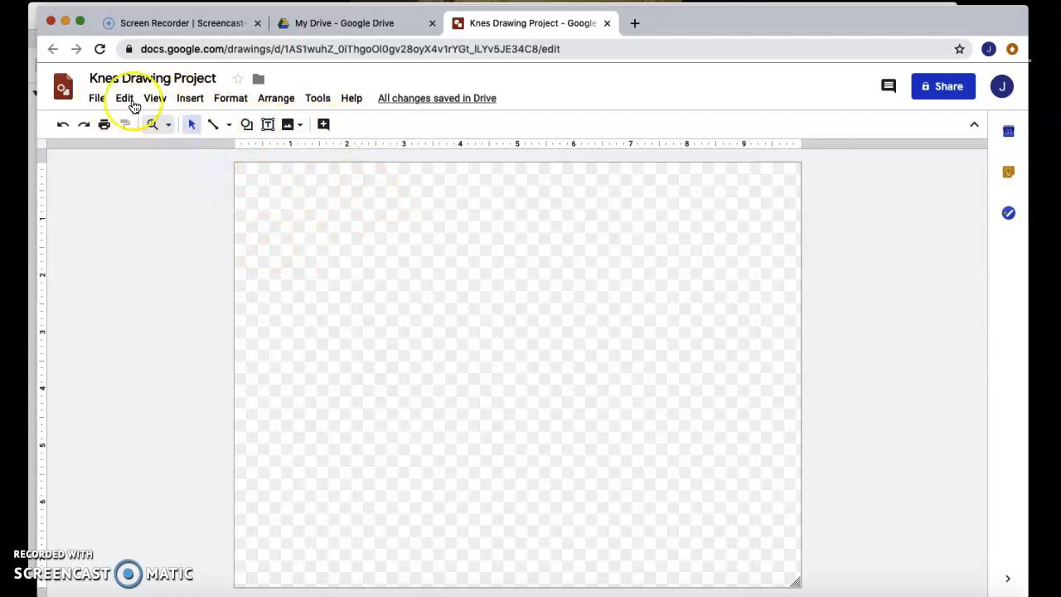
Step: Change the page to a custom size in Page setup, editing its height value, and apply it
{"action": "left_click", "coordinate": [97, 101]}
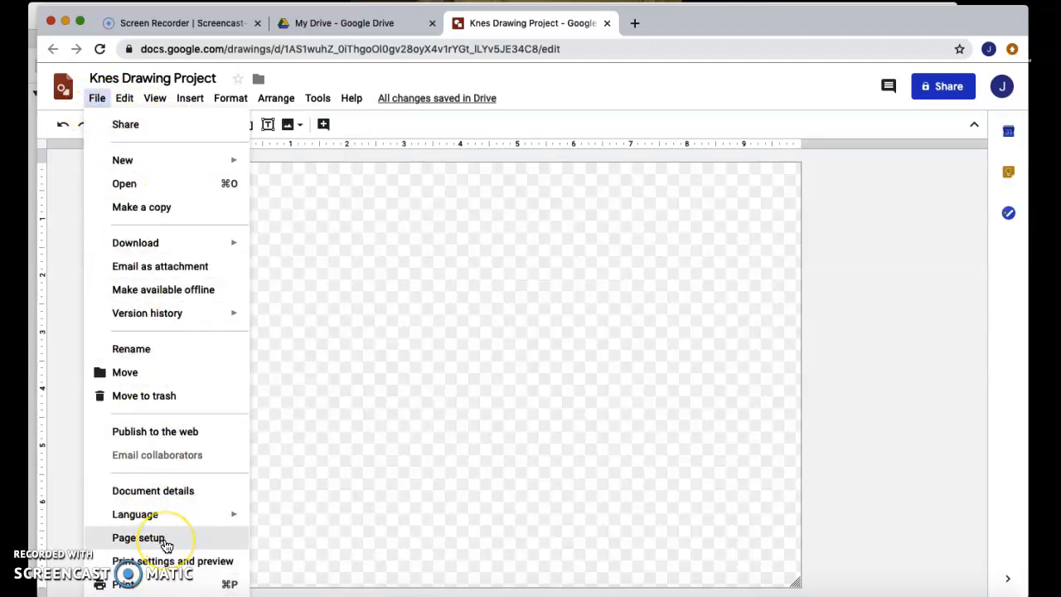
{"action": "left_click", "coordinate": [165, 539]}
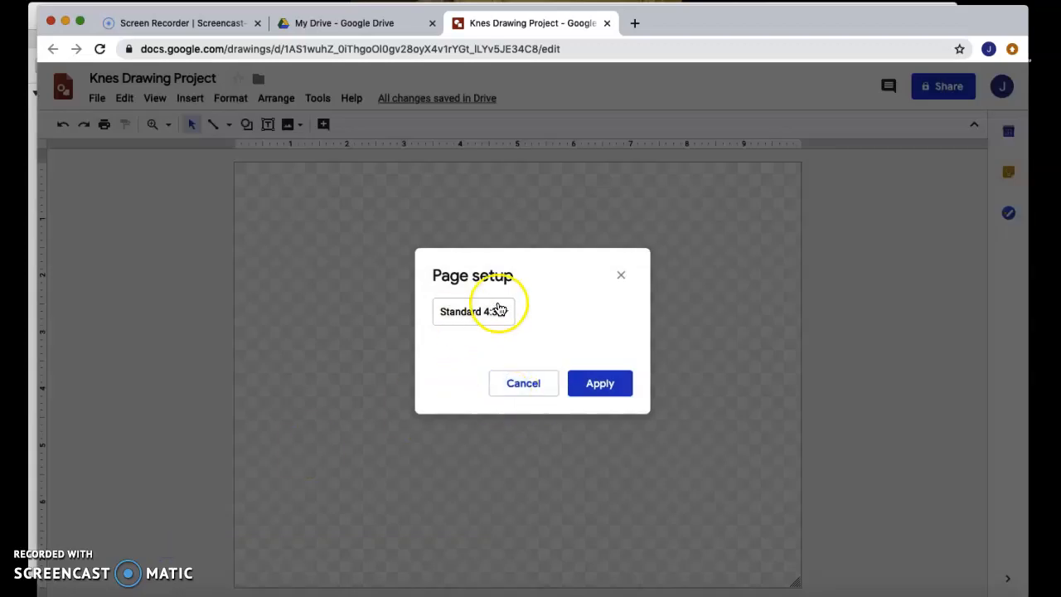
{"action": "left_click", "coordinate": [503, 314]}
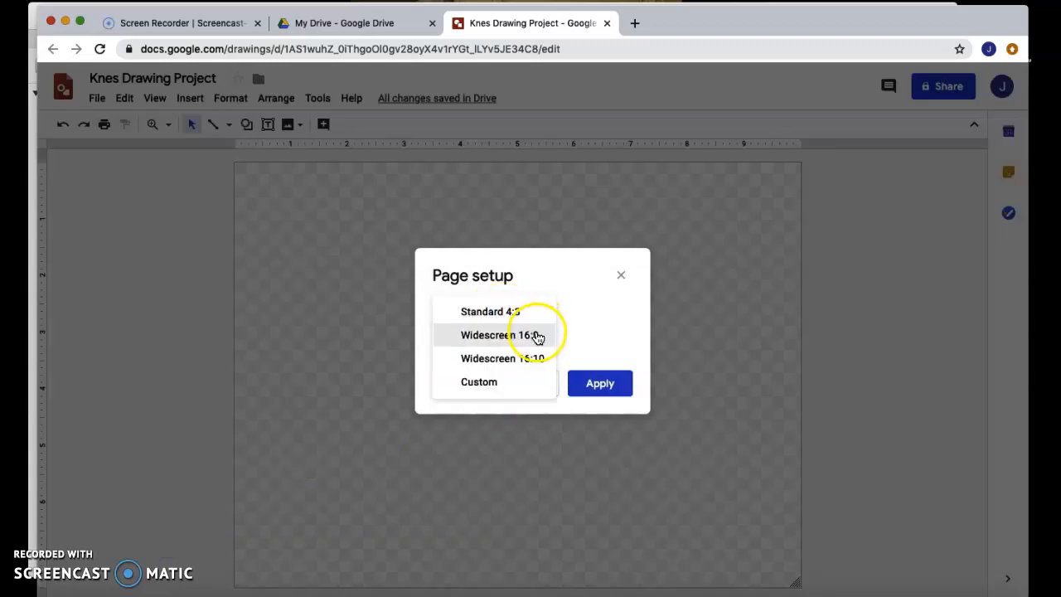
{"action": "left_click", "coordinate": [512, 383]}
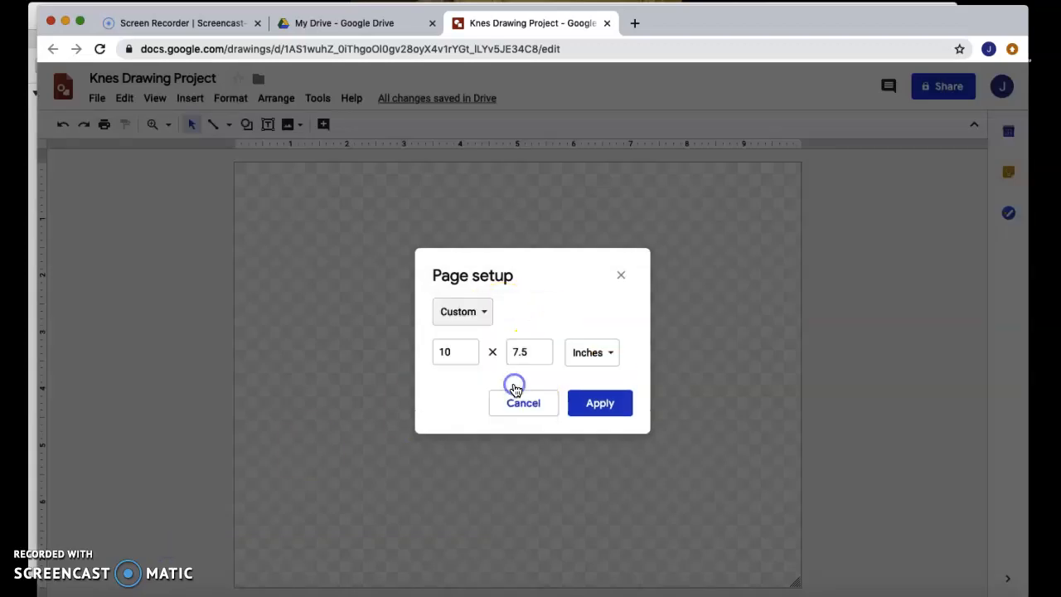
{"action": "left_click", "coordinate": [533, 354]}
{"action": "key", "text": "BackSpace"}
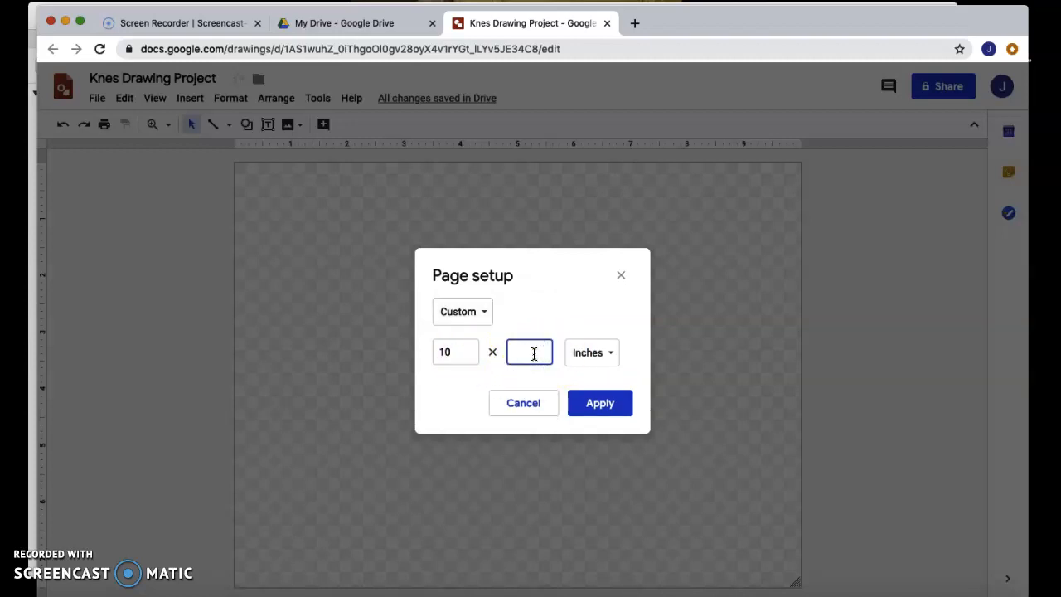
{"action": "left_click", "coordinate": [599, 407]}
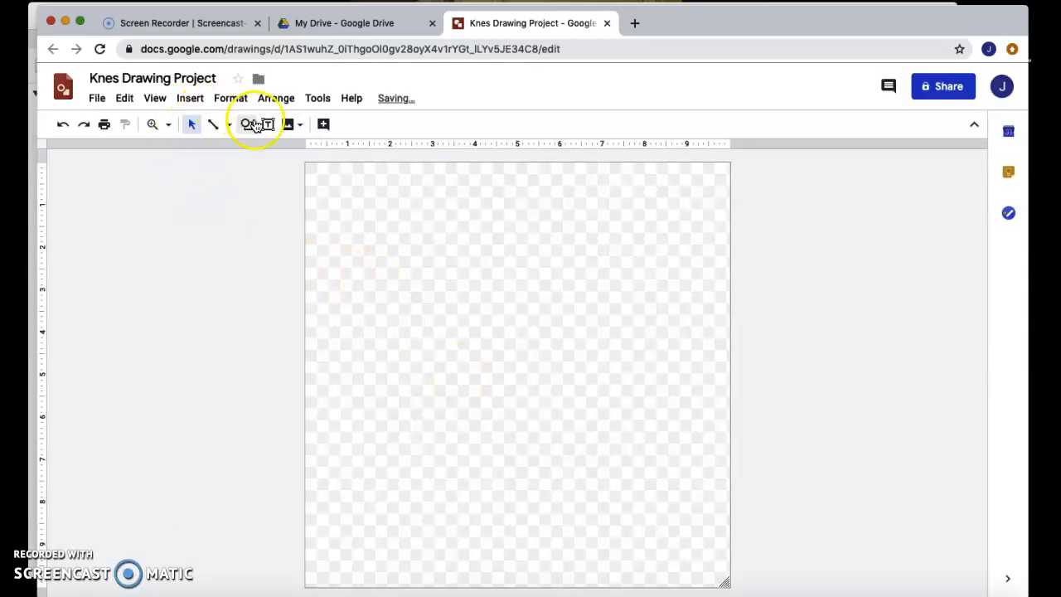
Step: Open the web image search and search for thanksgiving images
{"action": "left_click", "coordinate": [123, 99]}
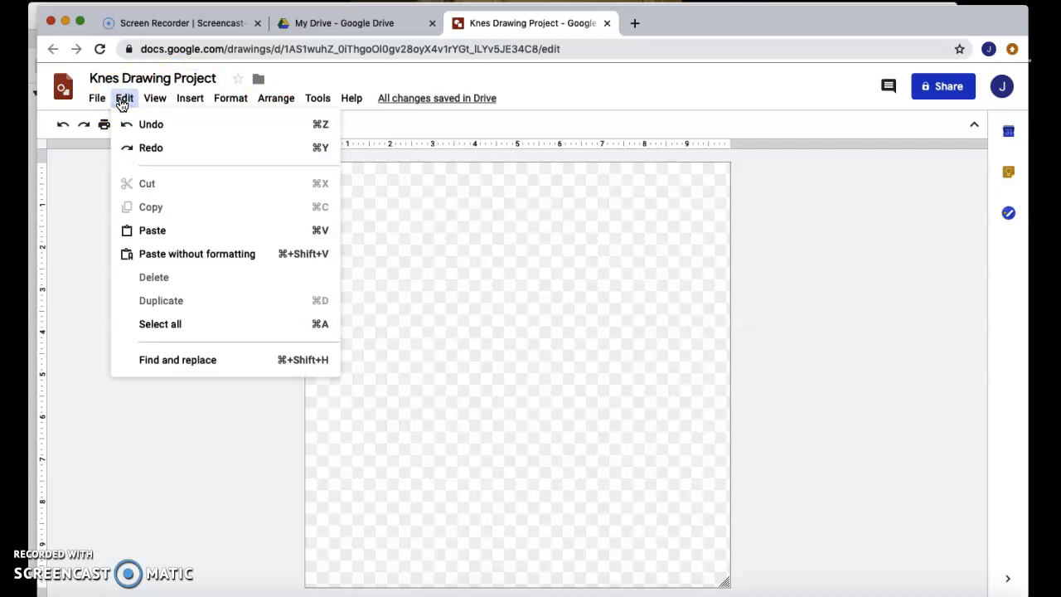
{"action": "left_click", "coordinate": [192, 101]}
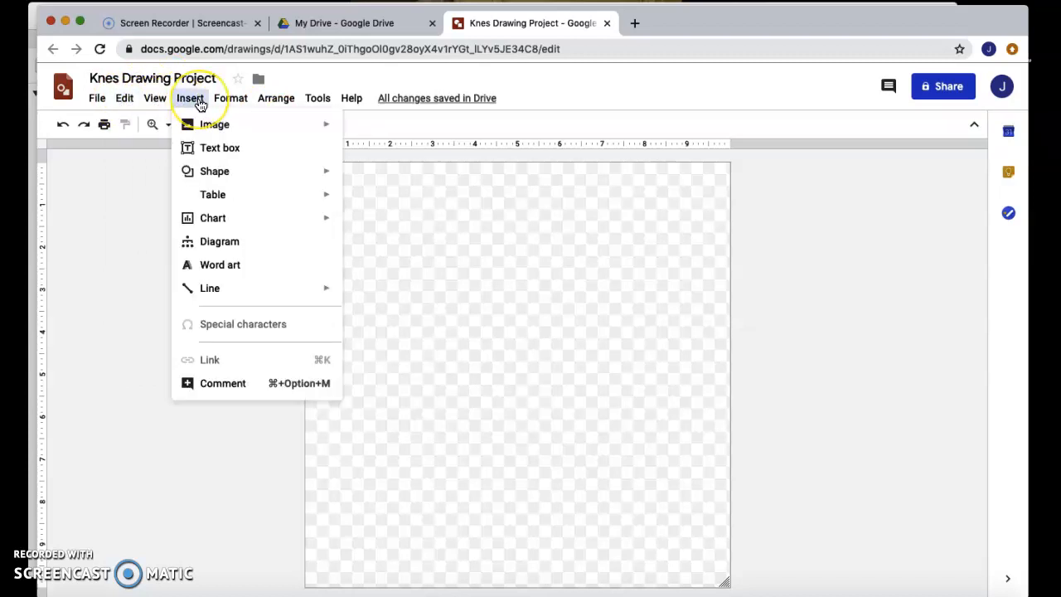
{"action": "left_click", "coordinate": [191, 101]}
{"action": "left_click", "coordinate": [190, 101]}
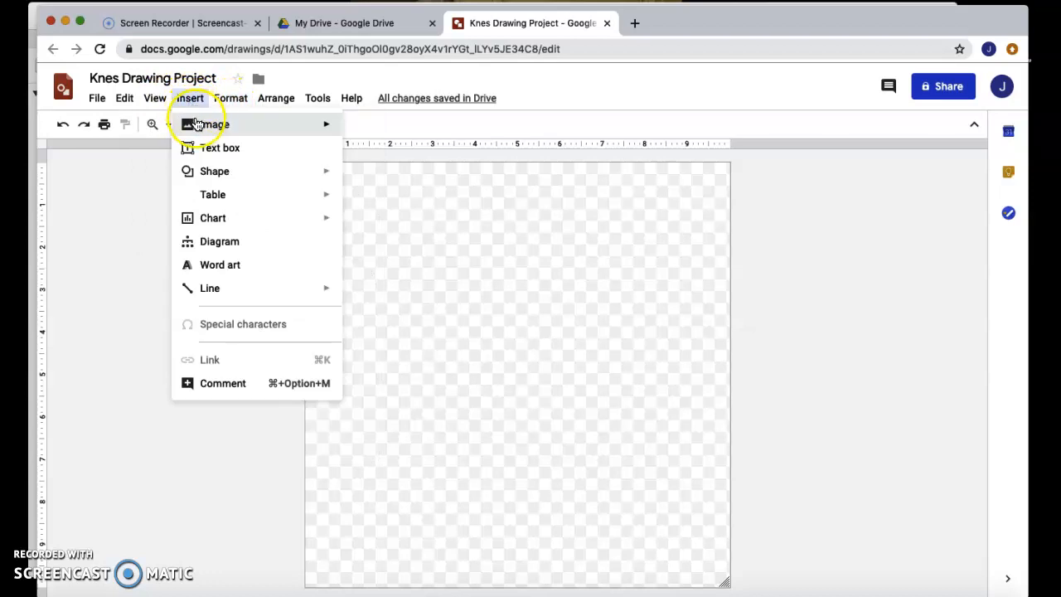
{"action": "left_click", "coordinate": [199, 124]}
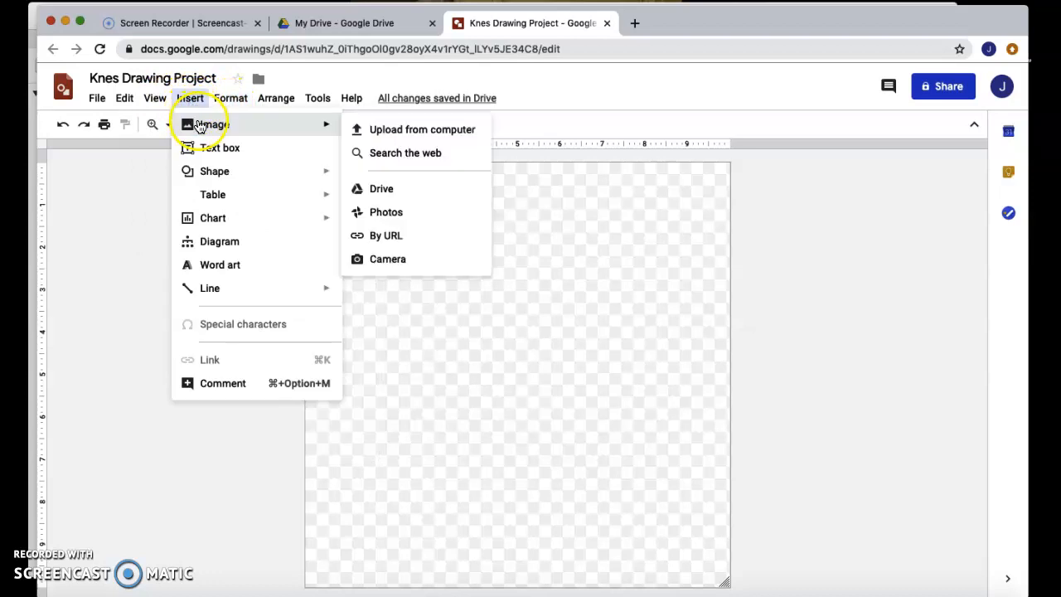
{"action": "left_click", "coordinate": [406, 155]}
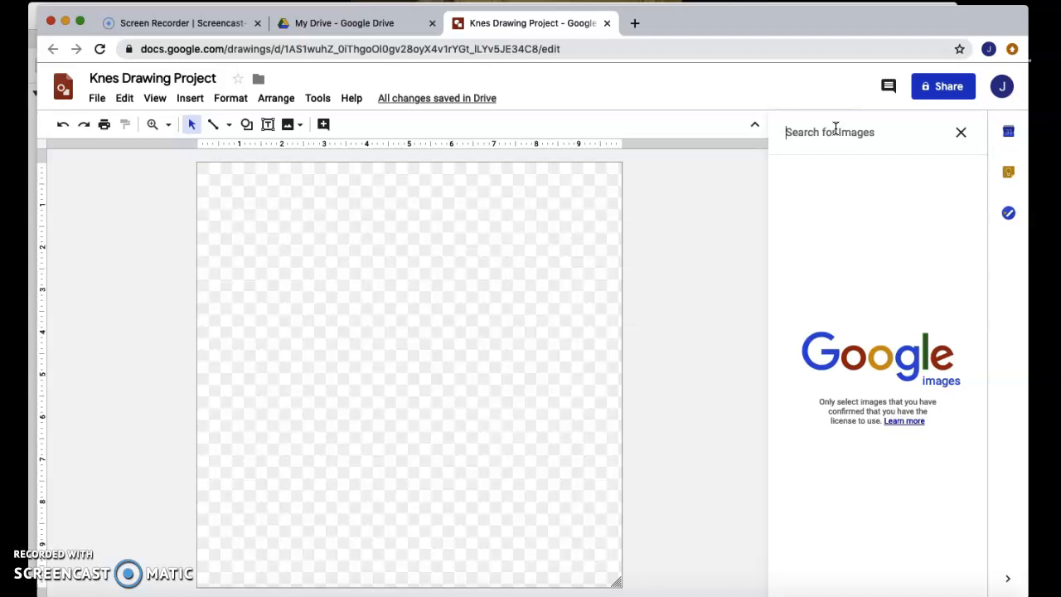
{"action": "type", "text": "thank"}
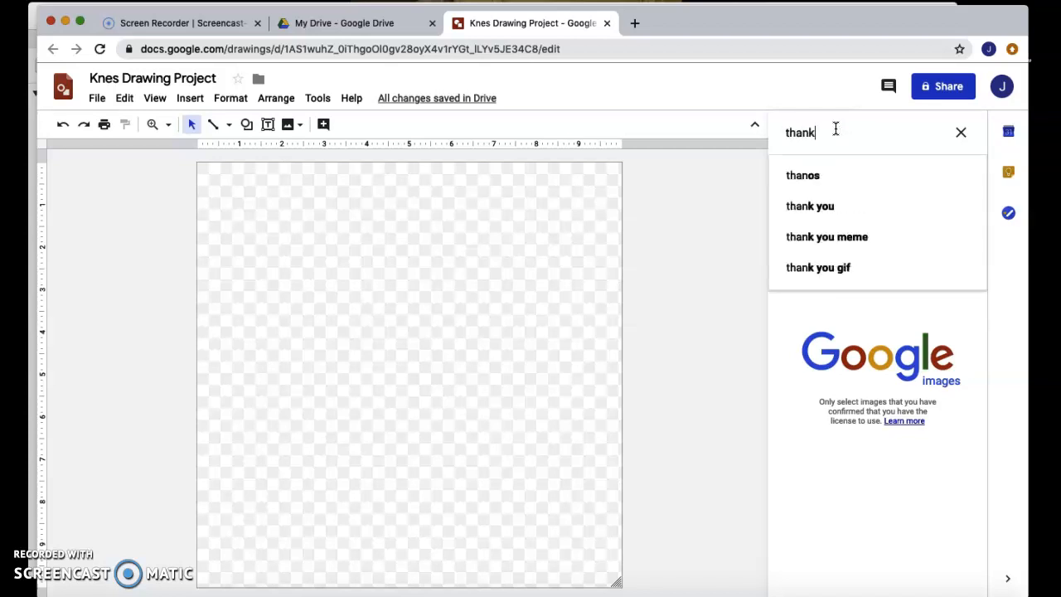
{"action": "type", "text": "sgiving"}
{"action": "key", "text": "Return"}
Step: Insert the Happy Thanksgiving image with pumpkins onto the page
{"action": "left_click", "coordinate": [896, 384]}
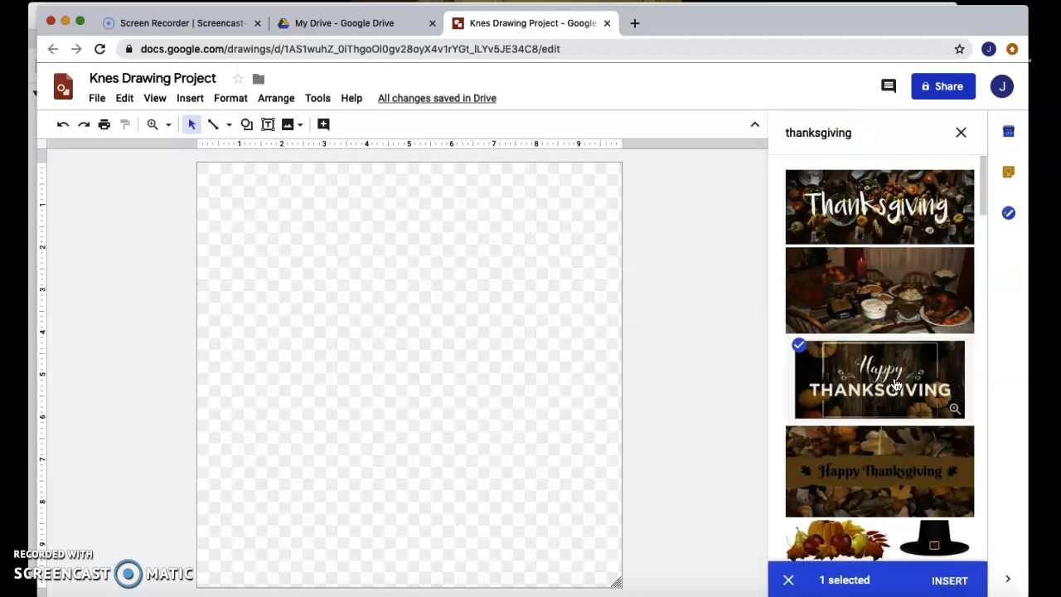
{"action": "left_click", "coordinate": [948, 579]}
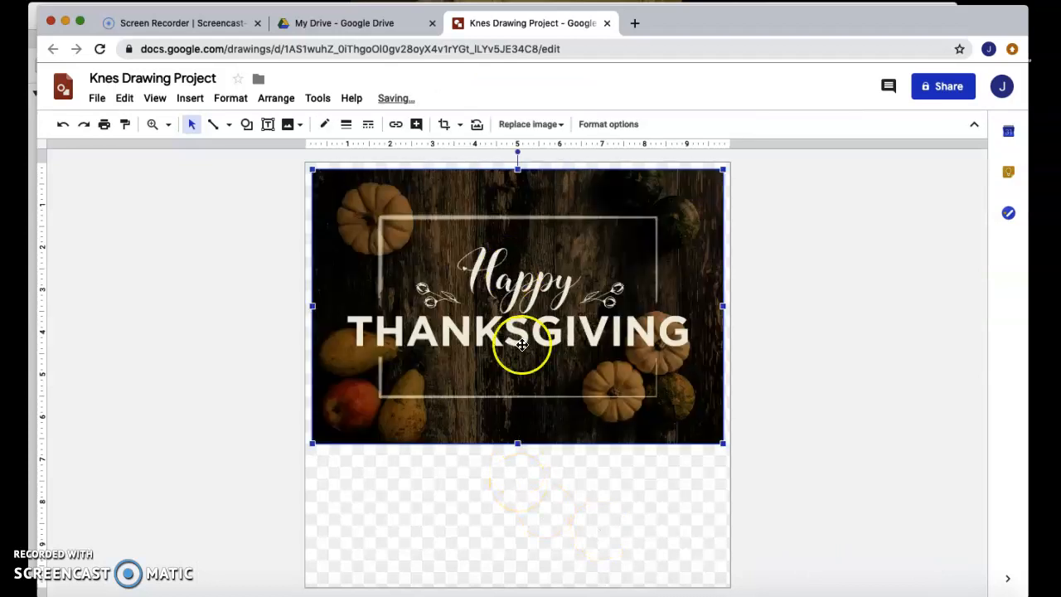
{"action": "left_click", "coordinate": [571, 500]}
{"action": "left_click", "coordinate": [681, 406]}
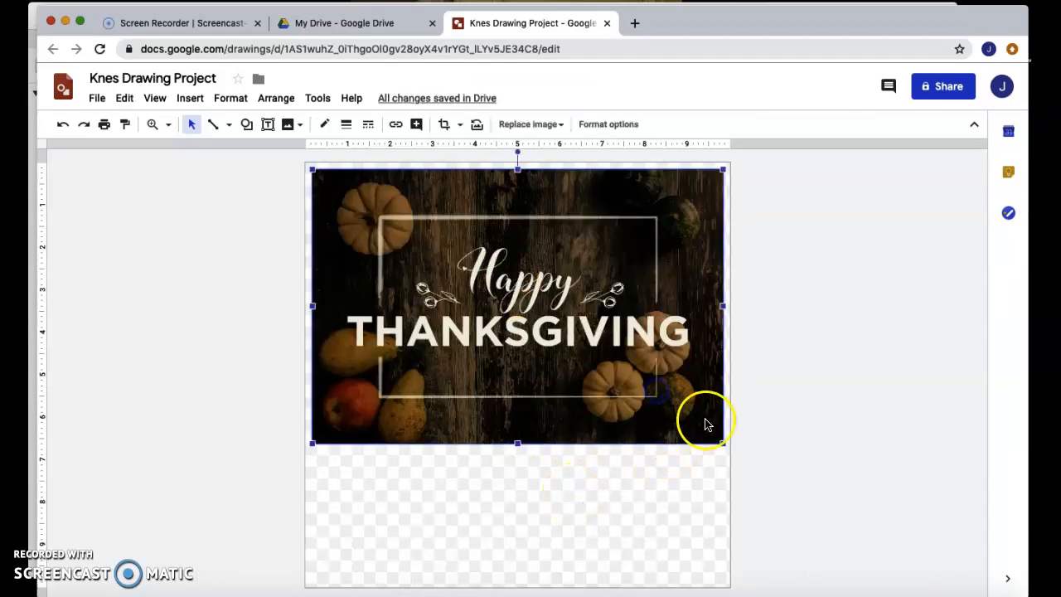
Step: Stretch the image's corners so it spans the full page width
{"action": "left_click_drag", "start_coordinate": [723, 443], "coordinate": [730, 448]}
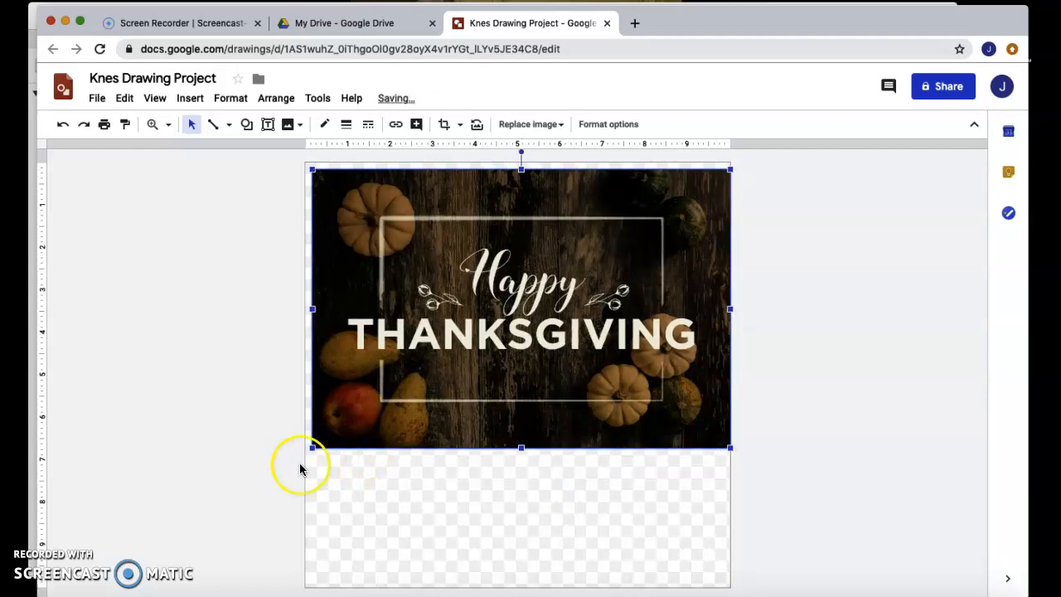
{"action": "left_click_drag", "start_coordinate": [311, 448], "coordinate": [306, 452]}
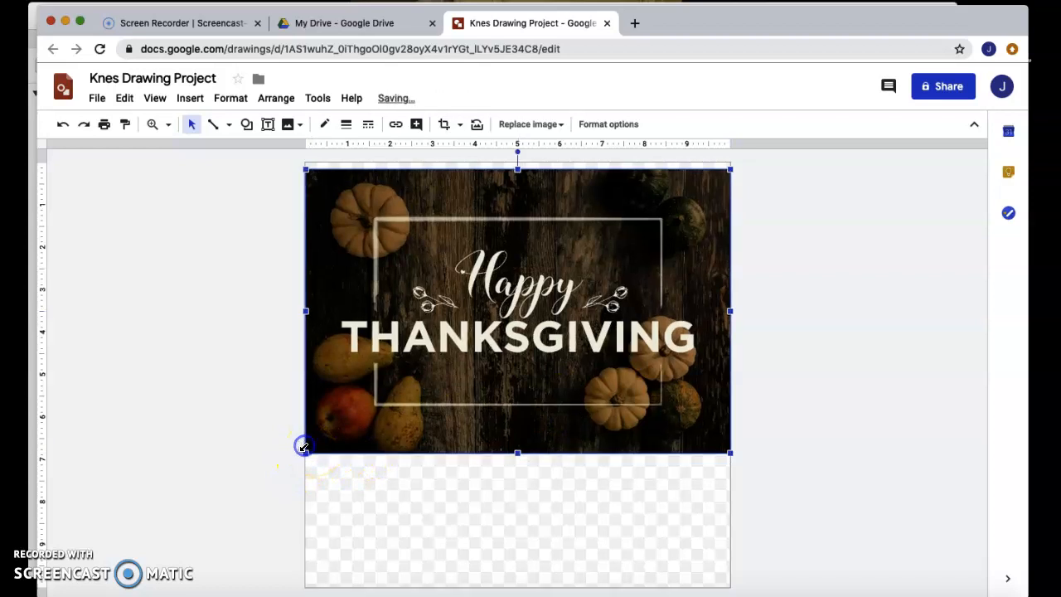
{"action": "left_click", "coordinate": [446, 506]}
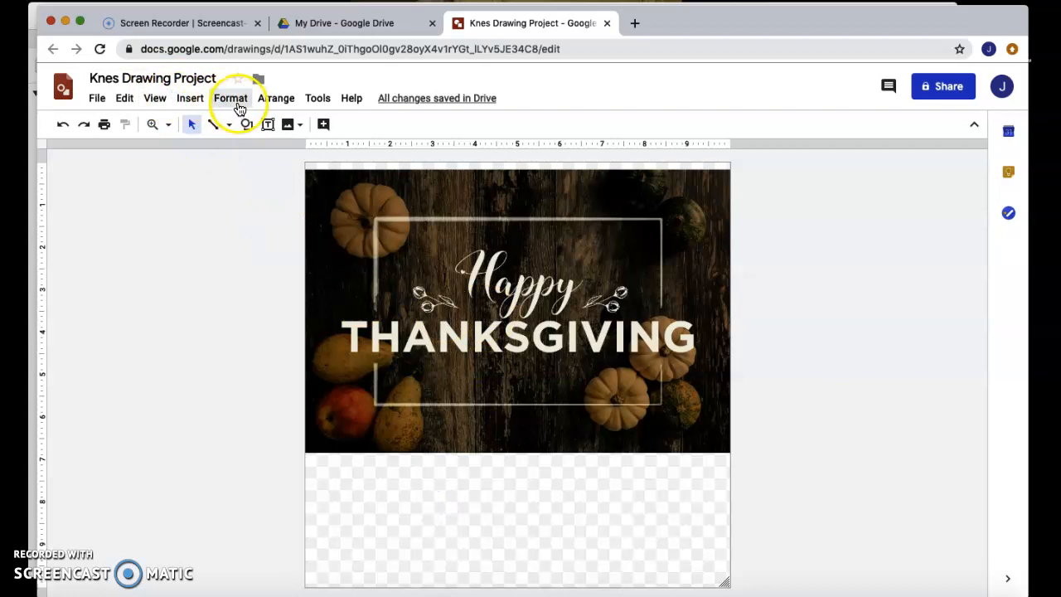
Step: Draw a text box in the empty area below the image and move it up under the picture
{"action": "left_click", "coordinate": [190, 97]}
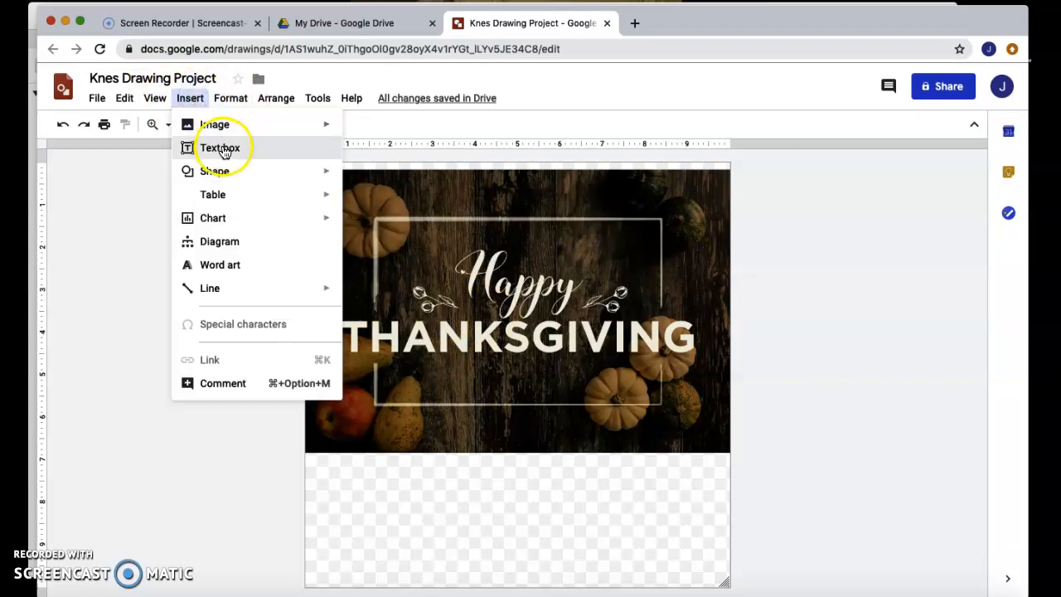
{"action": "left_click", "coordinate": [224, 151]}
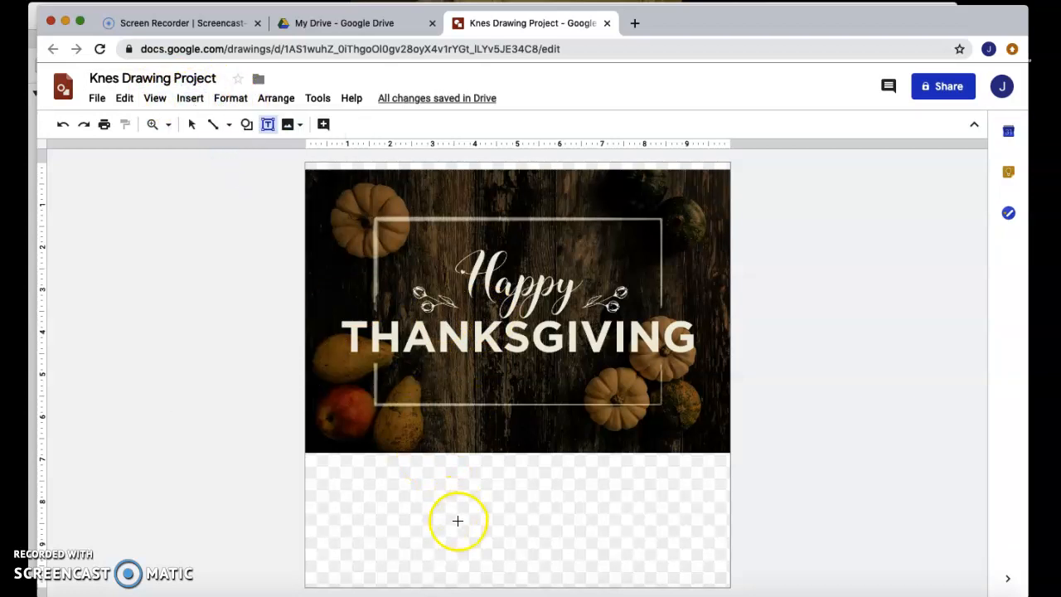
{"action": "left_click_drag", "start_coordinate": [458, 521], "coordinate": [800, 562]}
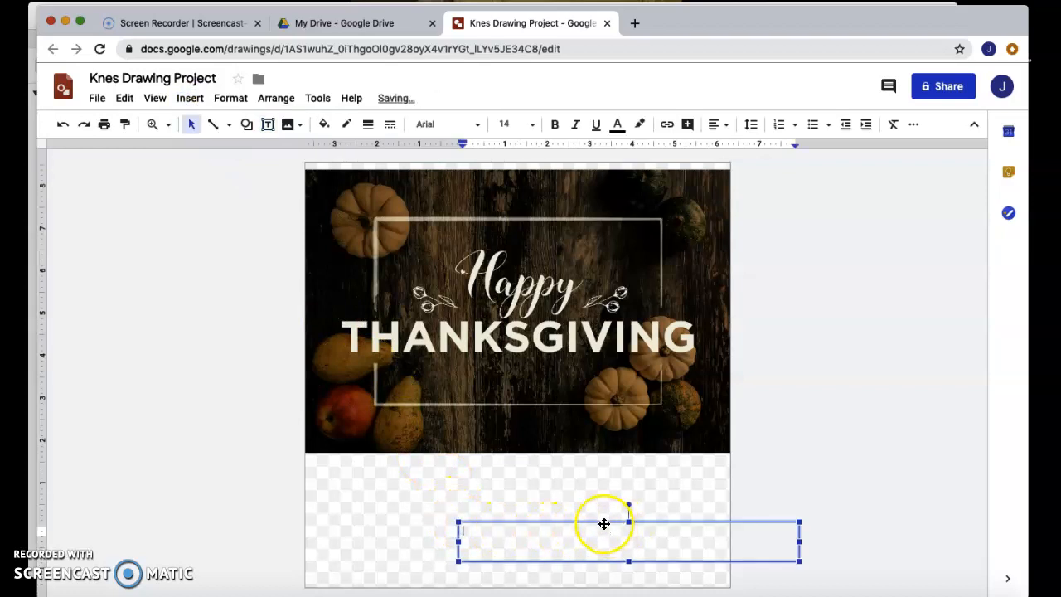
{"action": "left_click_drag", "start_coordinate": [601, 521], "coordinate": [482, 476]}
Step: Type "You're invited to our lovely home for Thanksgiving." and "RSVP: number for head count." in the text box, then enlarge the box
{"action": "left_click", "coordinate": [438, 494]}
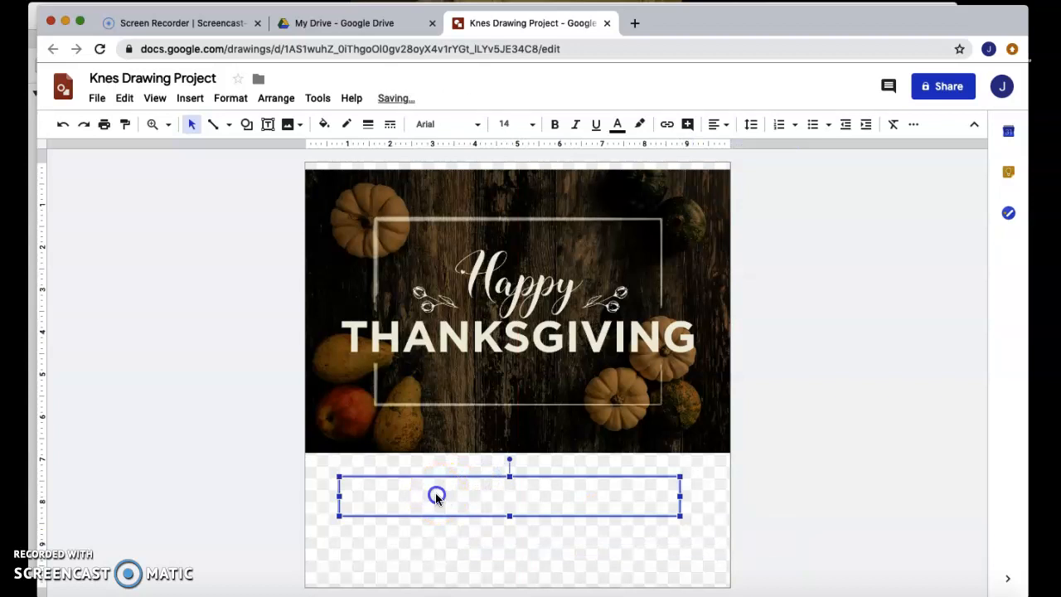
{"action": "left_click", "coordinate": [437, 496]}
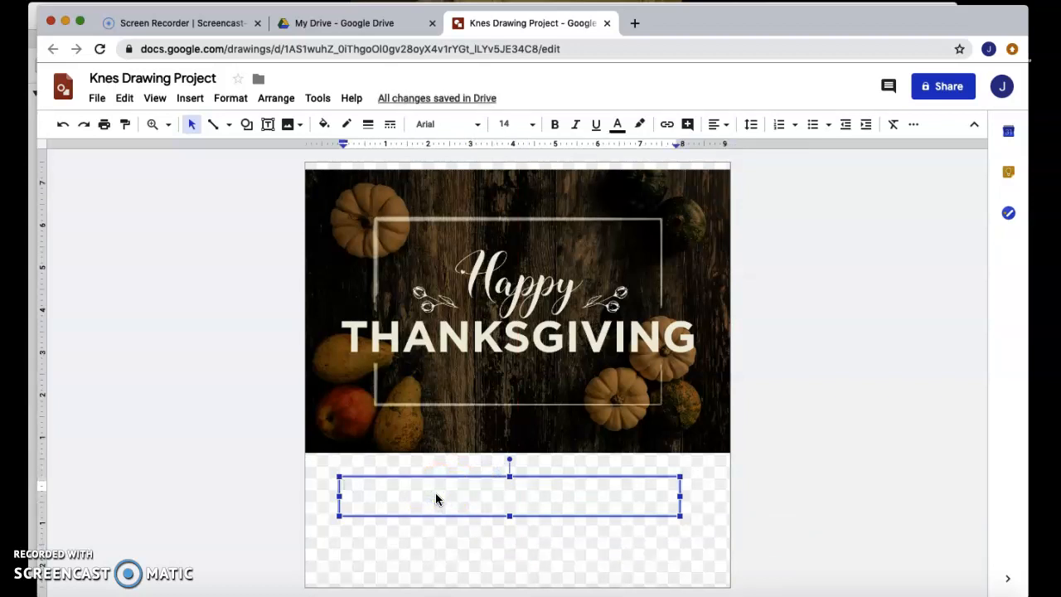
{"action": "type", "text": "You're invited to our lo"}
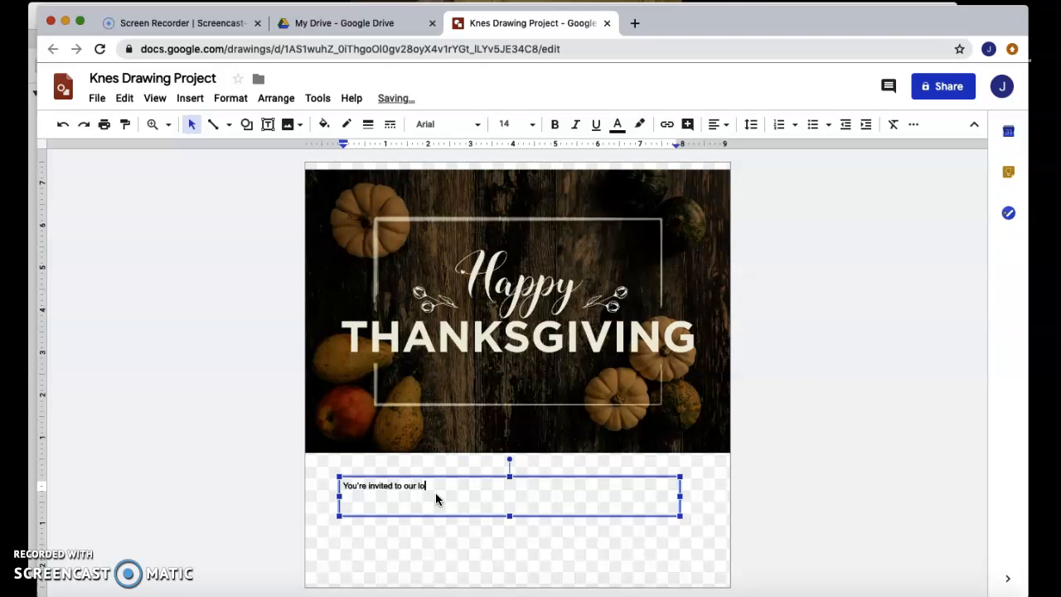
{"action": "type", "text": "y home for Thanksgiving."}
{"action": "key", "text": "Return"}
{"action": "type", "text": "RSVP"}
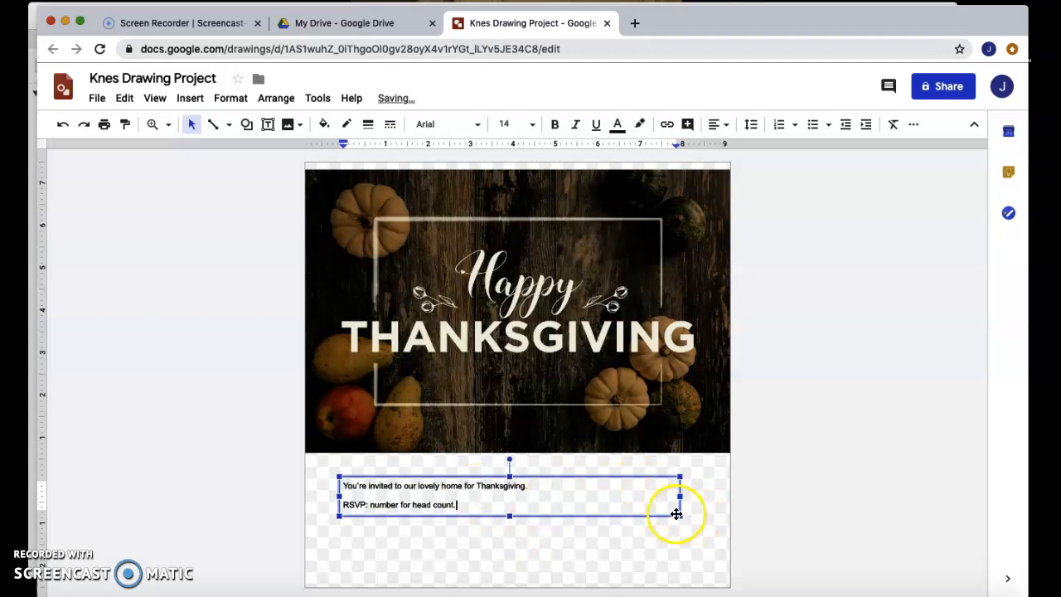
{"action": "left_click_drag", "start_coordinate": [680, 515], "coordinate": [720, 557]}
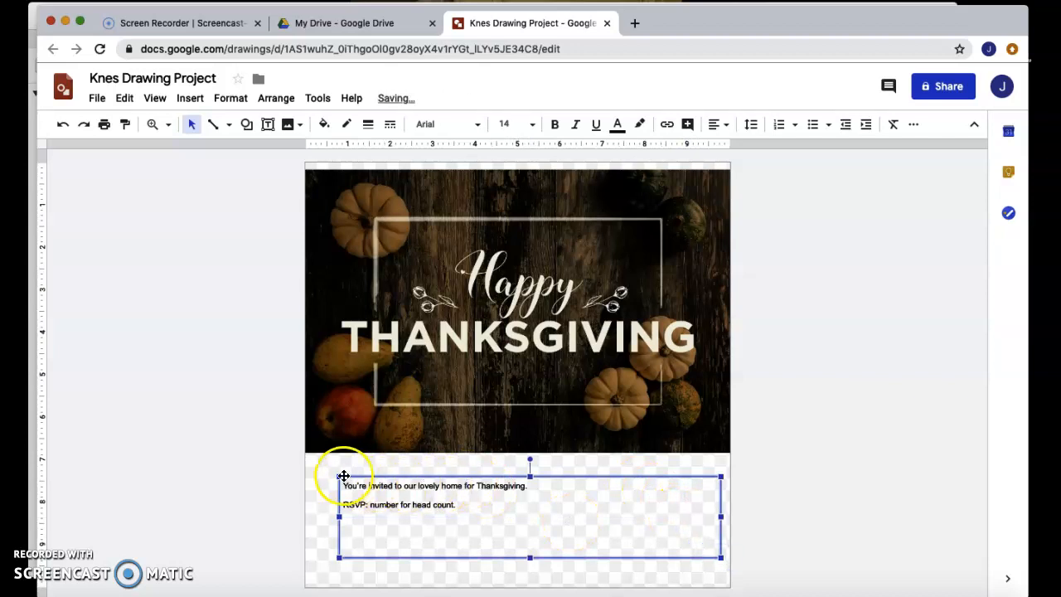
Step: Move the text box flush under the image's lower-left corner and set all its text to size 24
{"action": "left_click_drag", "start_coordinate": [338, 477], "coordinate": [308, 452]}
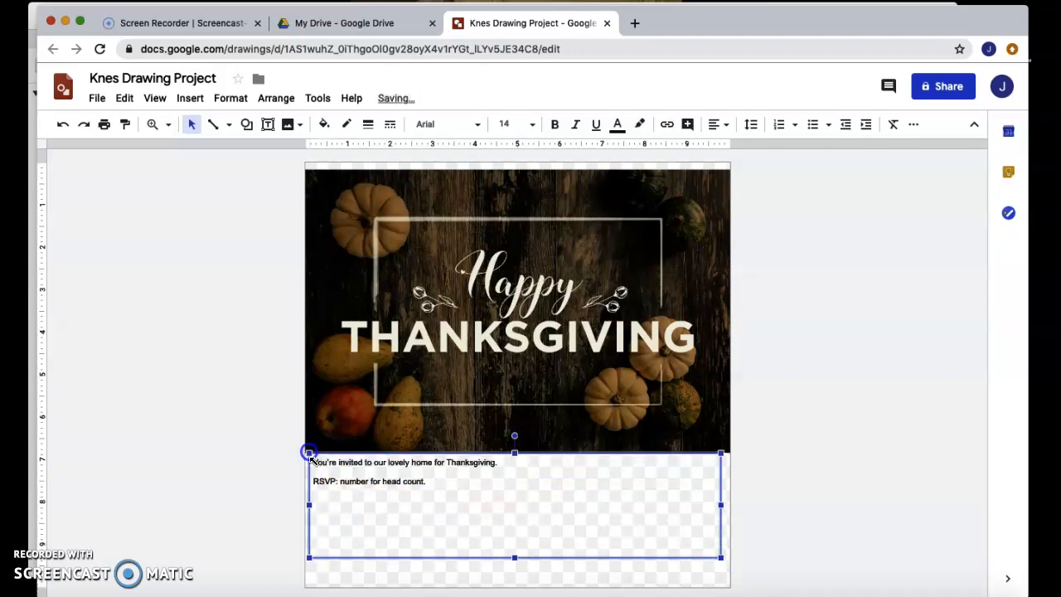
{"action": "left_click_drag", "start_coordinate": [431, 482], "coordinate": [317, 461]}
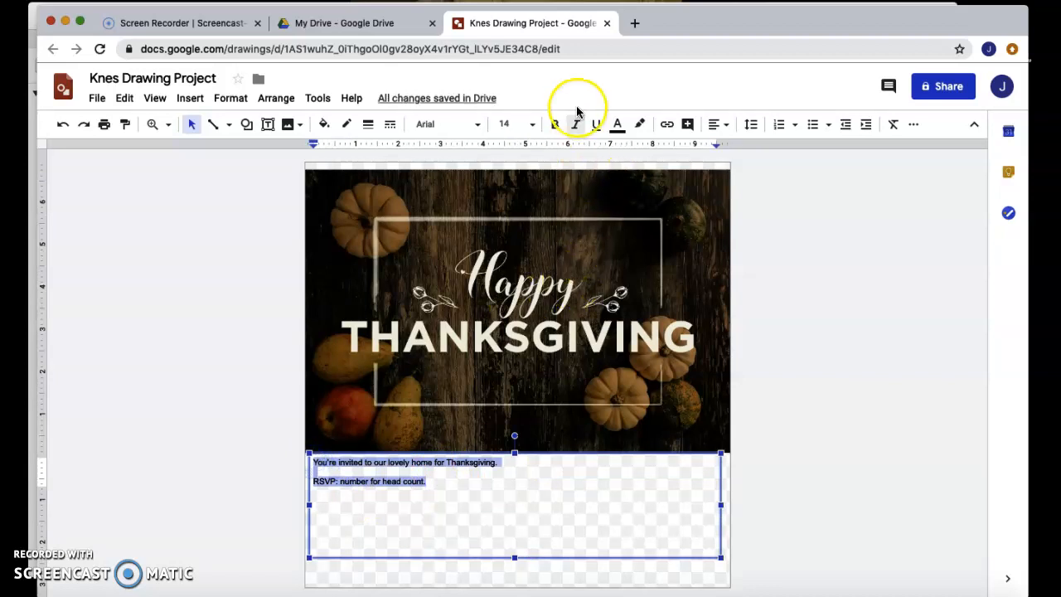
{"action": "left_click", "coordinate": [534, 124]}
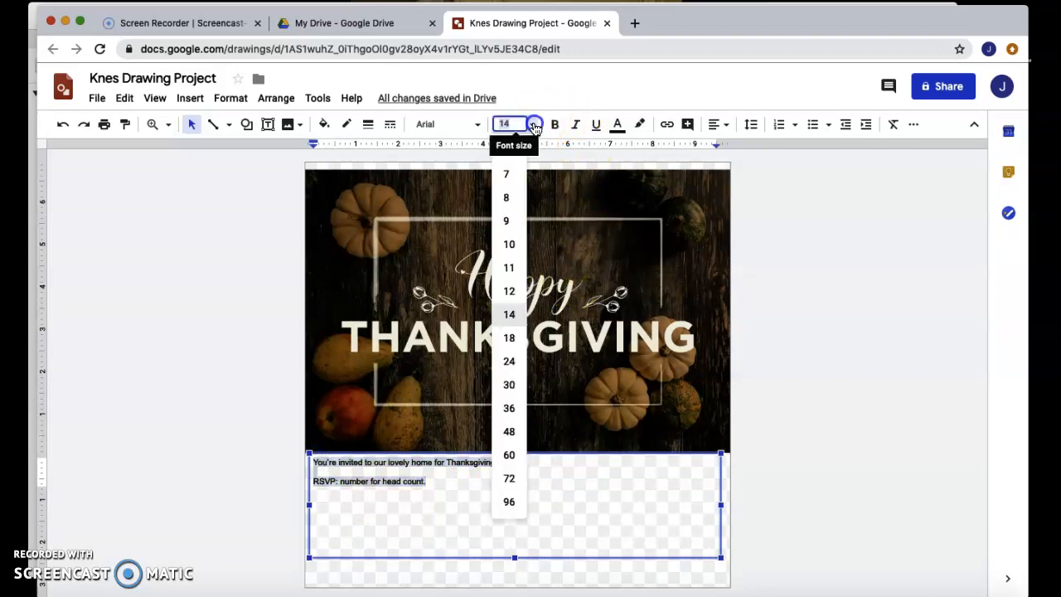
{"action": "left_click", "coordinate": [512, 363]}
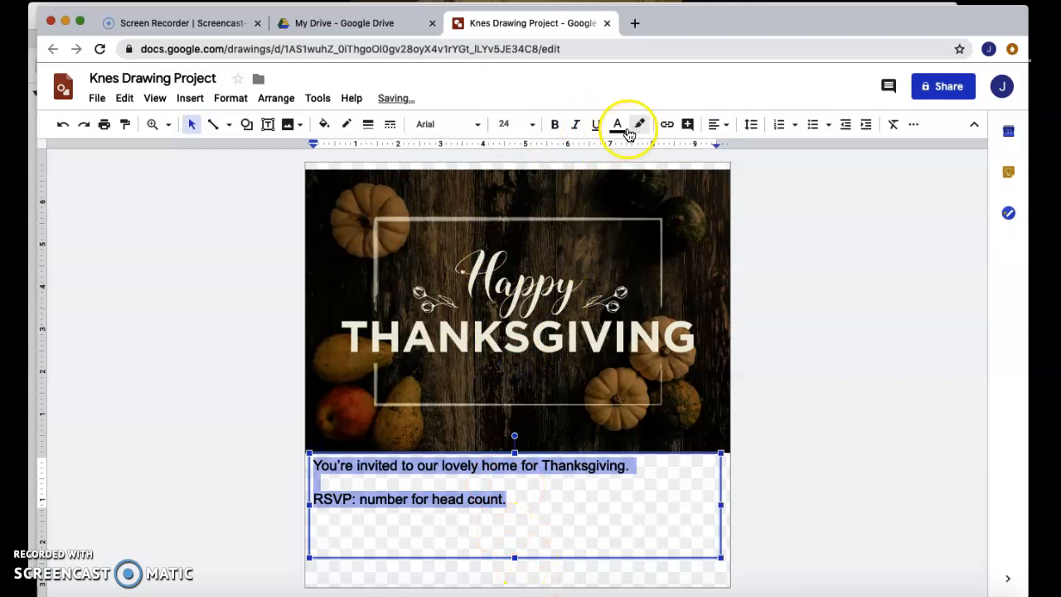
Step: Make the invitation text bold and change its font to Comic Sans MS
{"action": "left_click", "coordinate": [557, 125]}
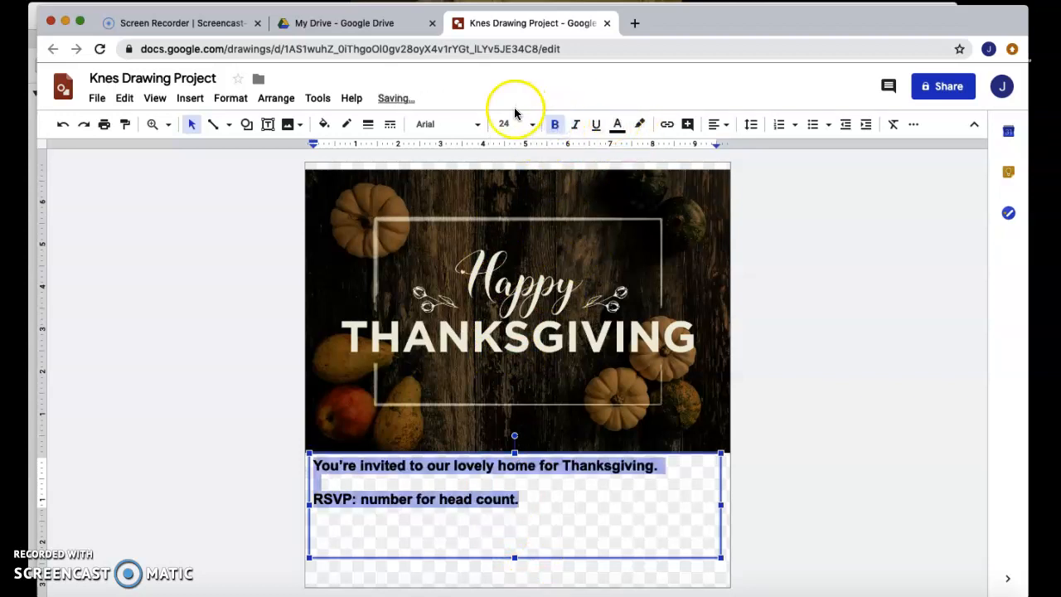
{"action": "left_click", "coordinate": [477, 124]}
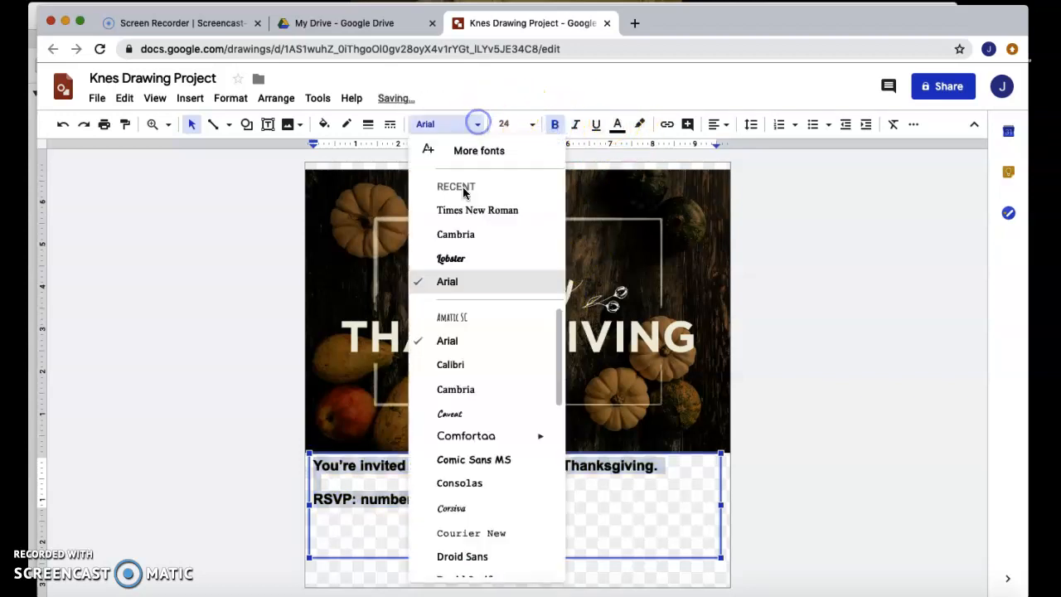
{"action": "left_click", "coordinate": [469, 459]}
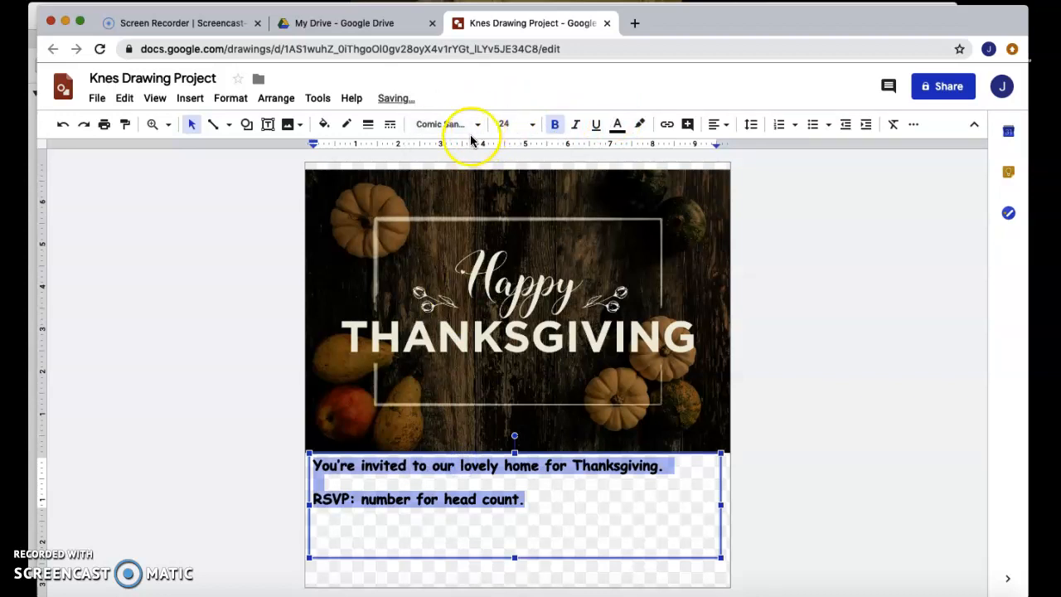
Step: Change the invitation text color to dark blue and deselect the text
{"action": "left_click", "coordinate": [618, 125]}
{"action": "left_click", "coordinate": [720, 252]}
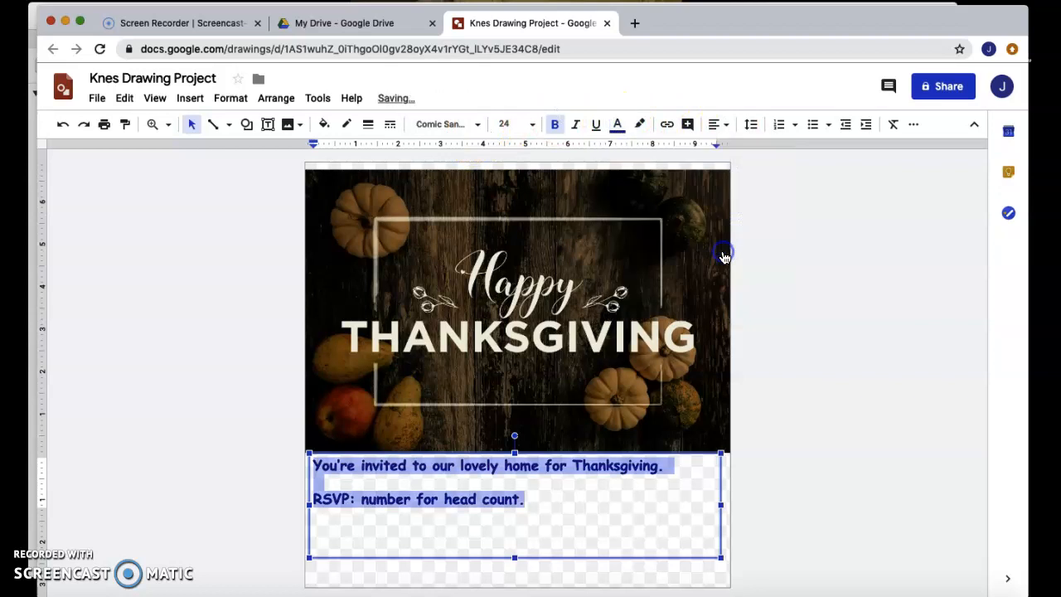
{"action": "left_click", "coordinate": [612, 520]}
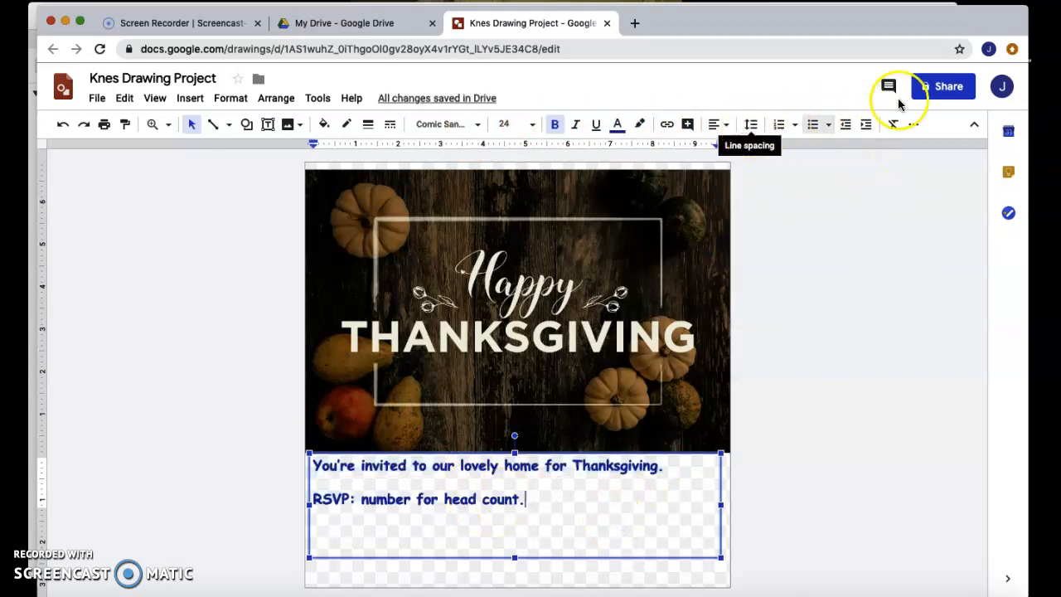
{"action": "left_click", "coordinate": [229, 98]}
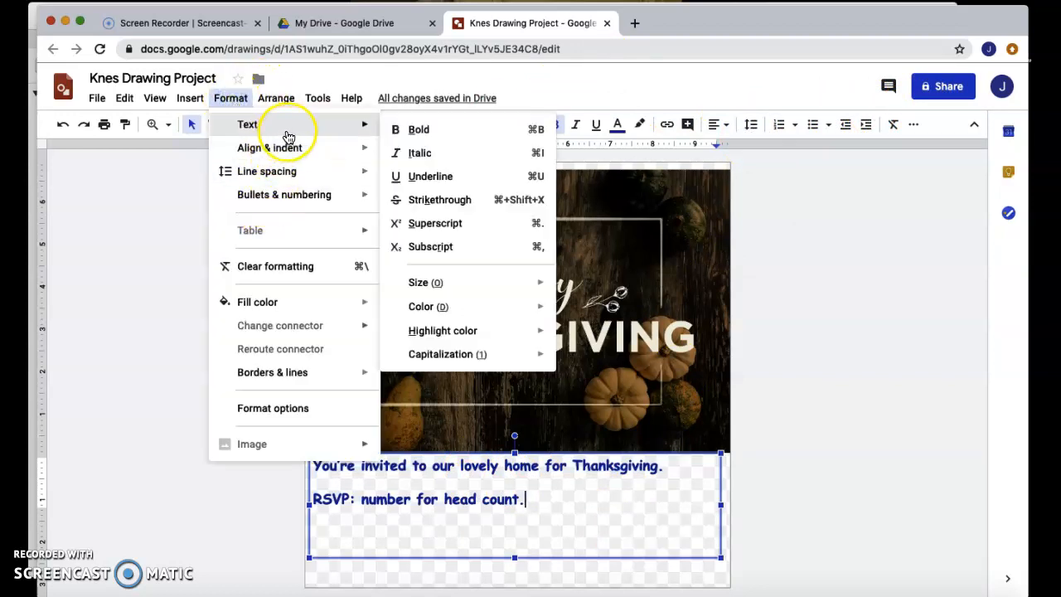
{"action": "mouse_move", "coordinate": [290, 151]}
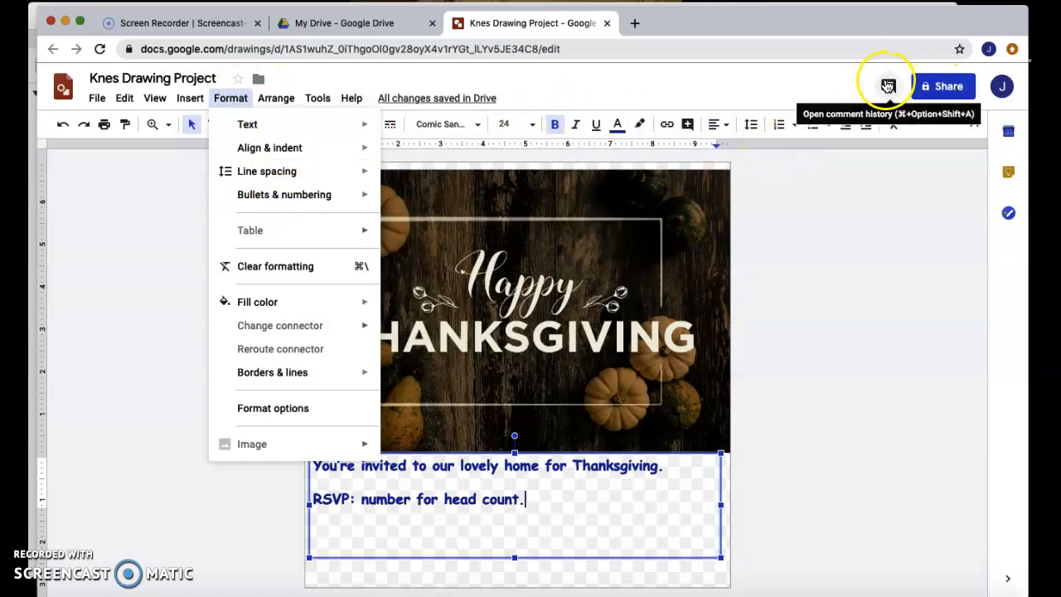
Step: Open the drawing's advanced sharing settings to review who has access, then close them
{"action": "left_click", "coordinate": [947, 88]}
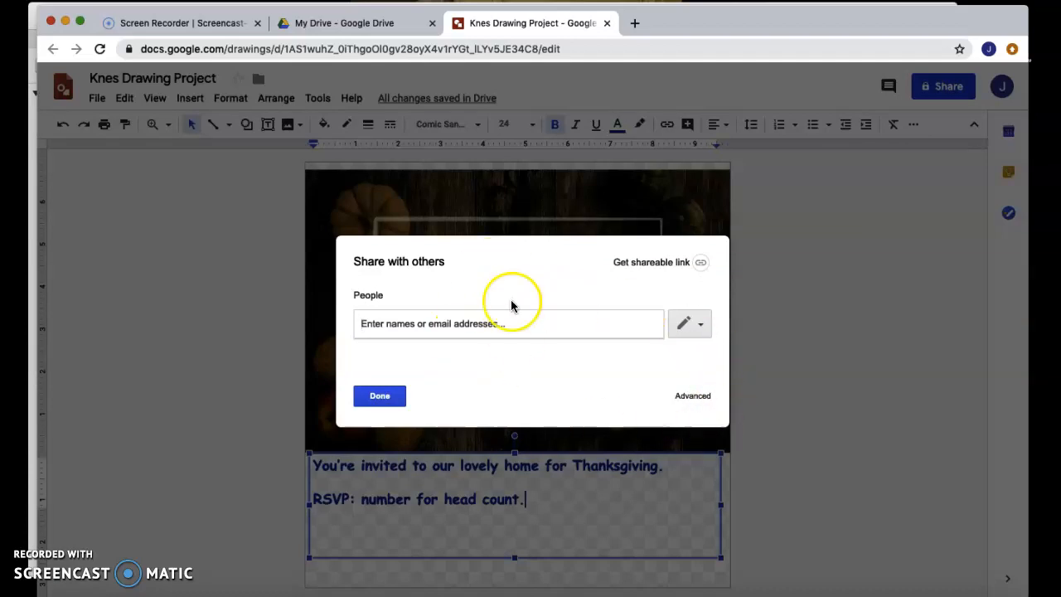
{"action": "left_click", "coordinate": [693, 396]}
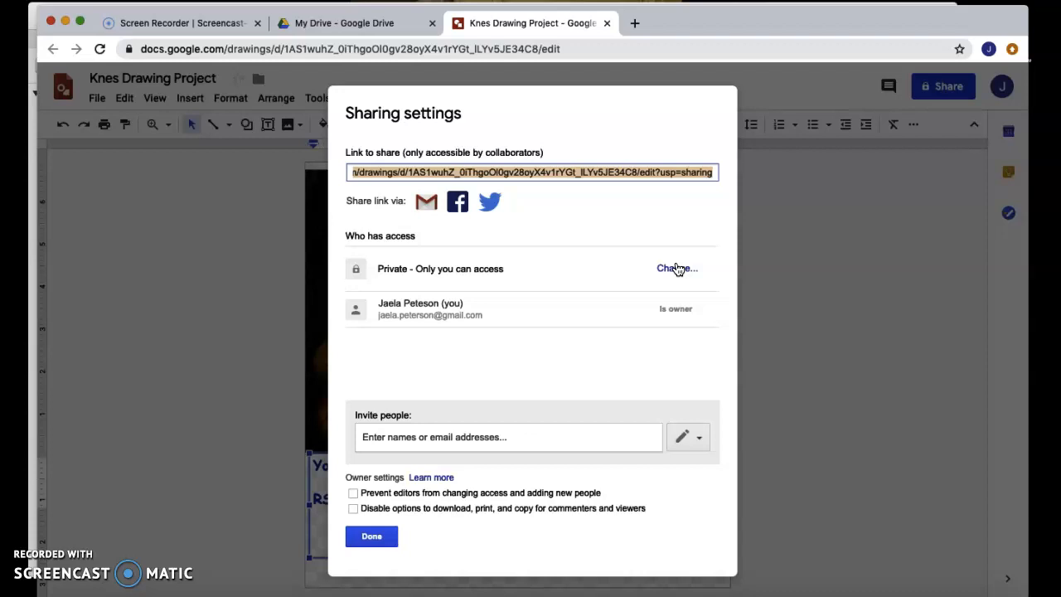
{"action": "left_click", "coordinate": [392, 535]}
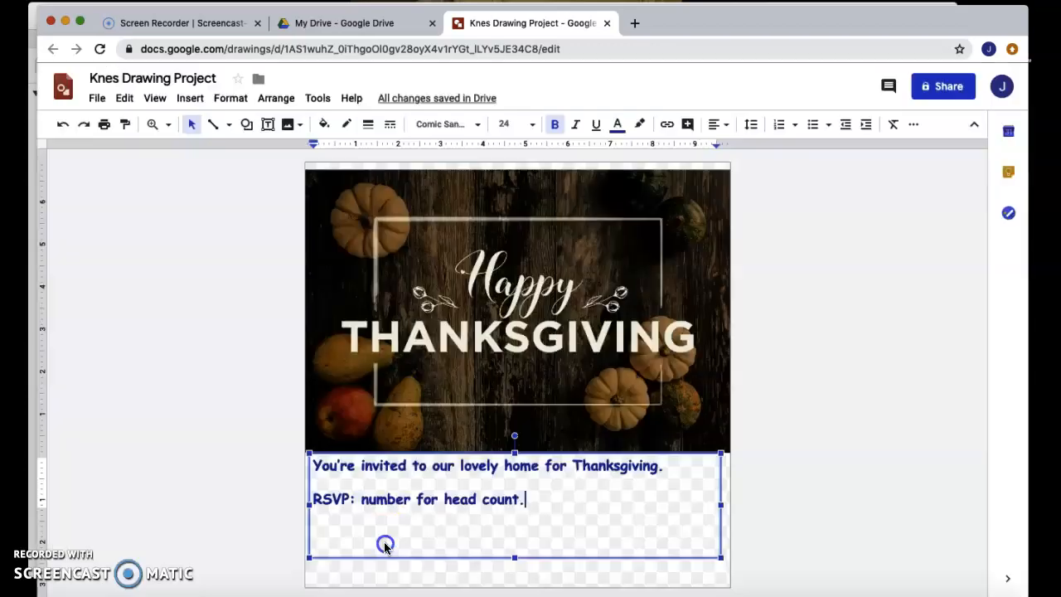